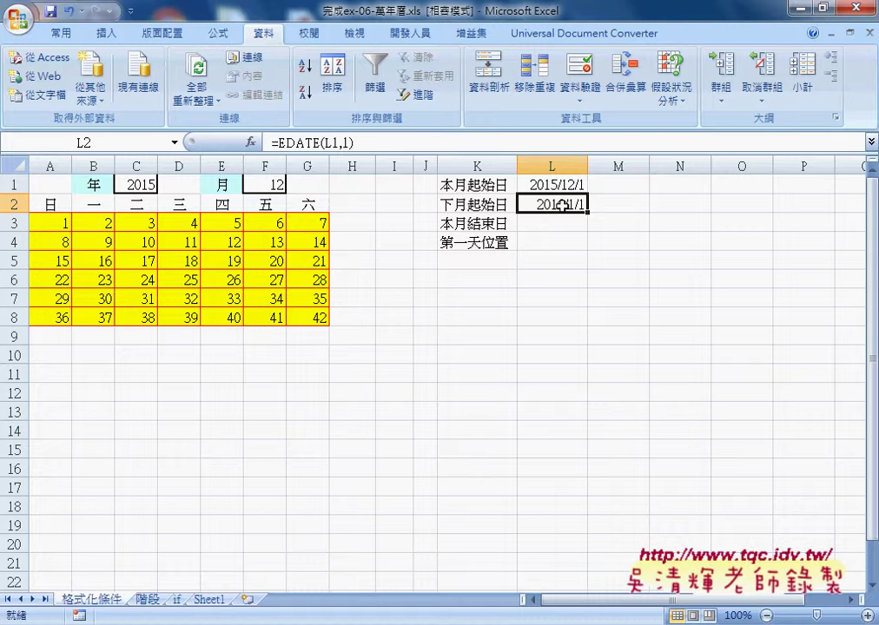
Enter =L2-1 in L3 so the month-end cell shows the serial 42369
click(560, 219)
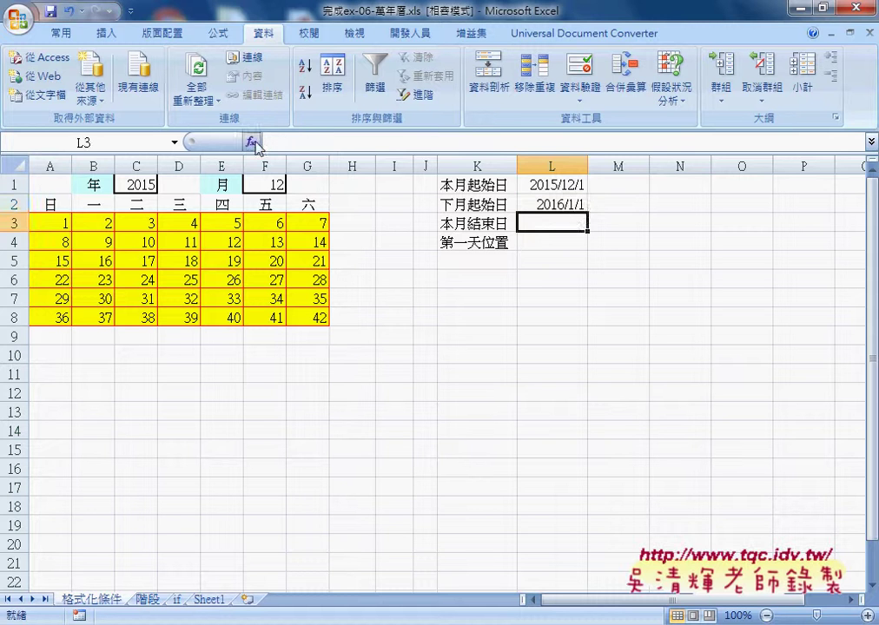
click(310, 144)
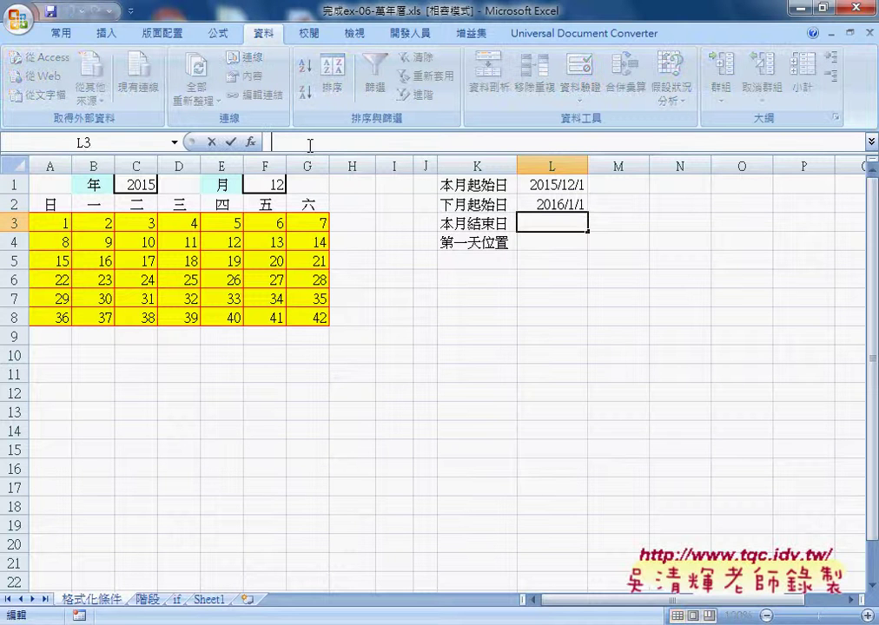
text(=)
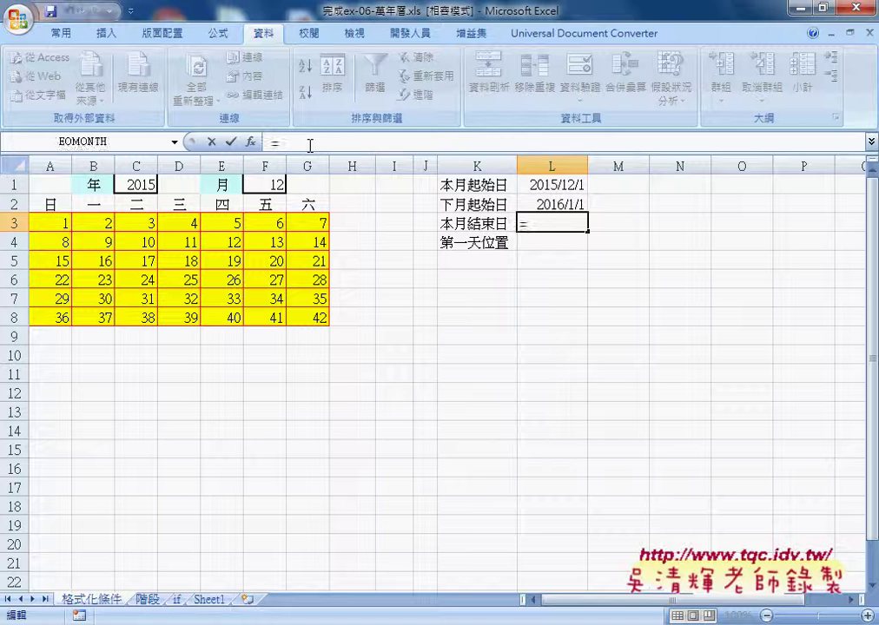
click(550, 203)
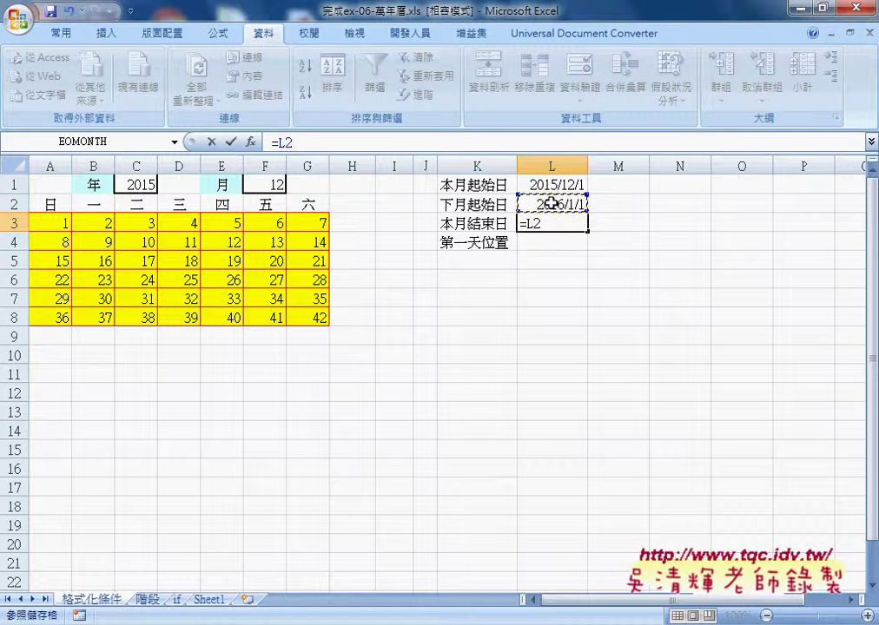
text(-1)
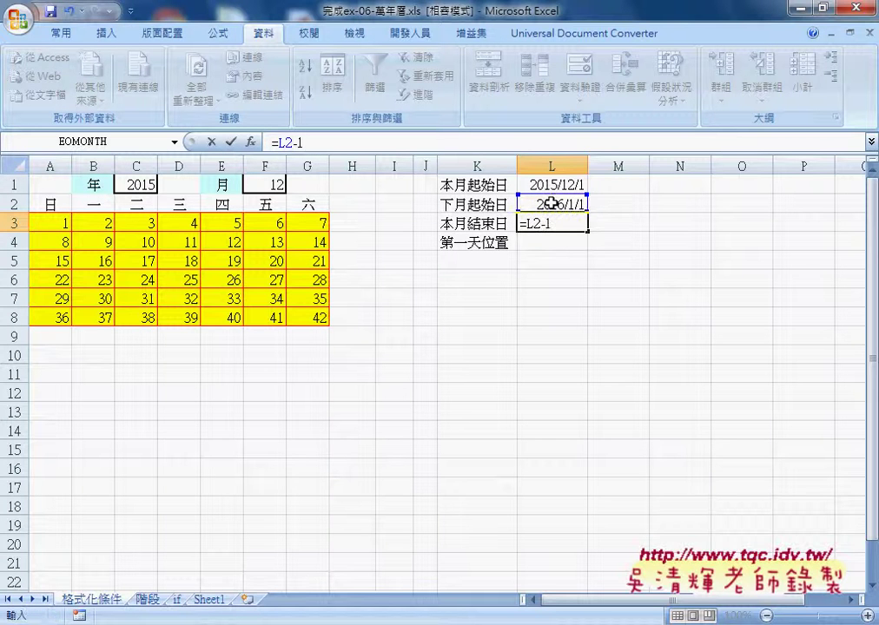
click(231, 142)
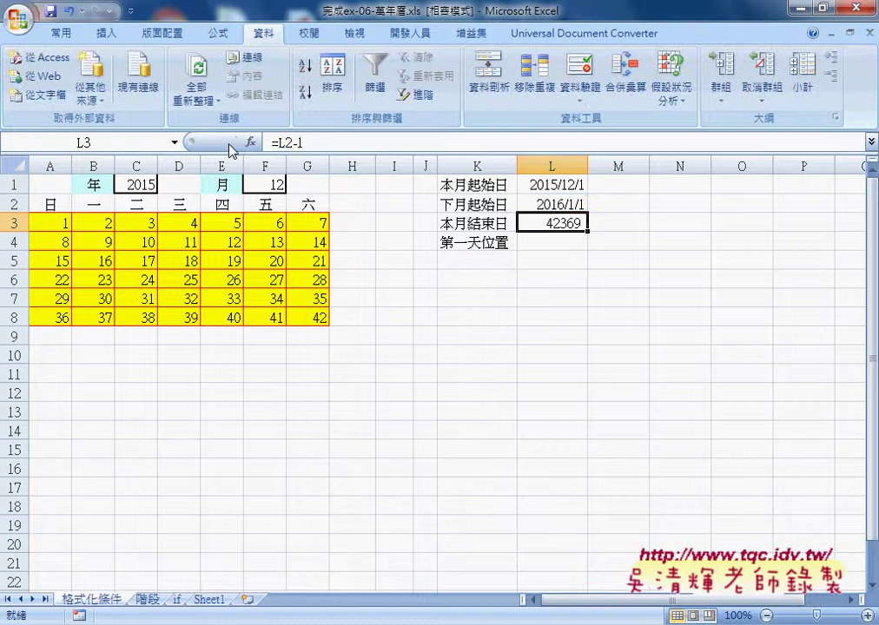
Apply a 日期 date format to L3 so it displays 2015/12/31
right_click(560, 233)
click(589, 448)
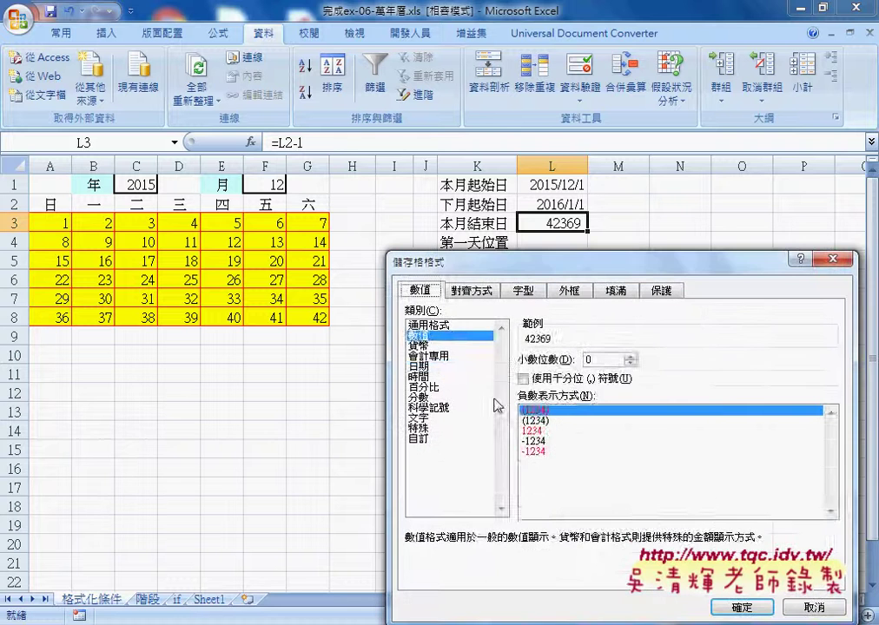
click(419, 366)
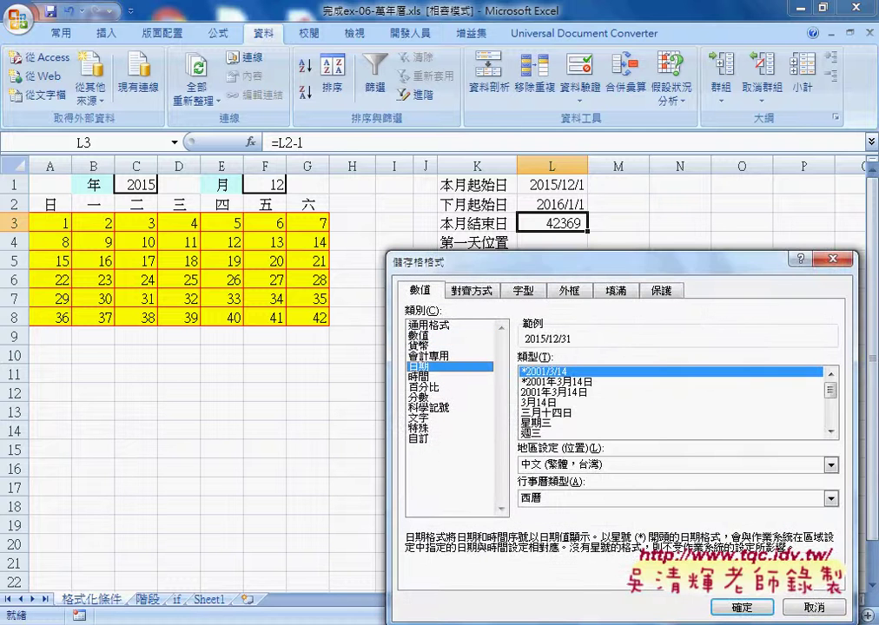
key(Return)
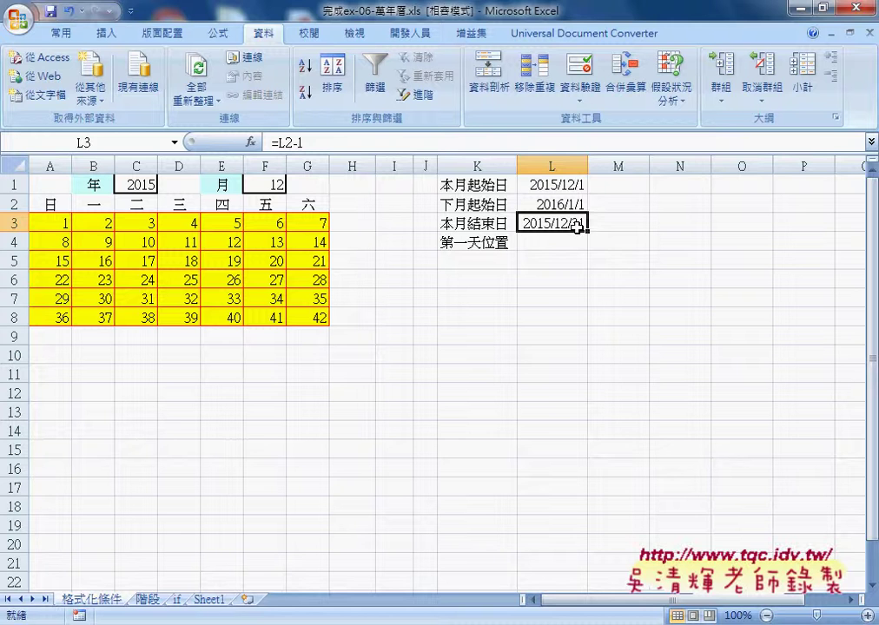
Wrap L3's formula as =DAY(L2-1) to return only the last day-of-month
click(277, 142)
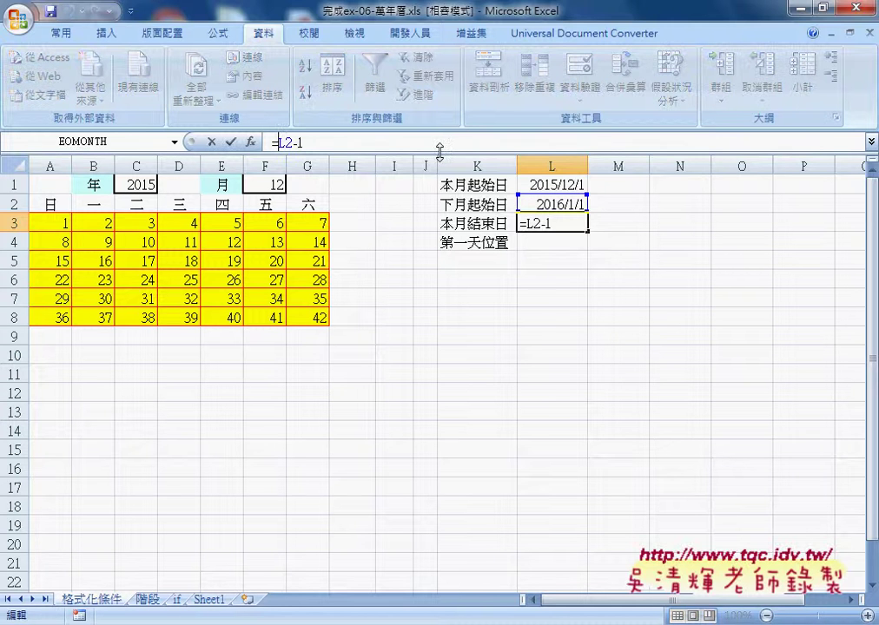
text(d)
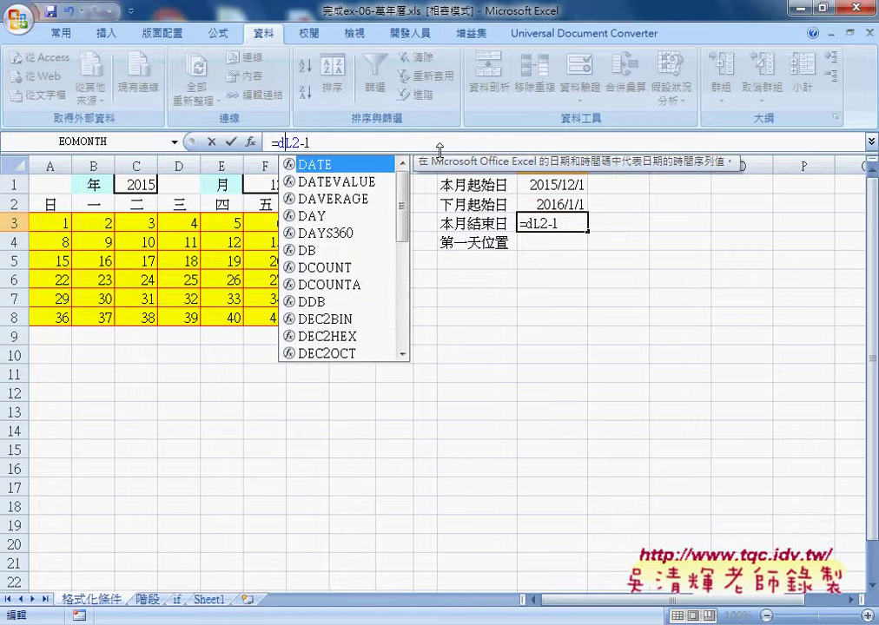
text(a)
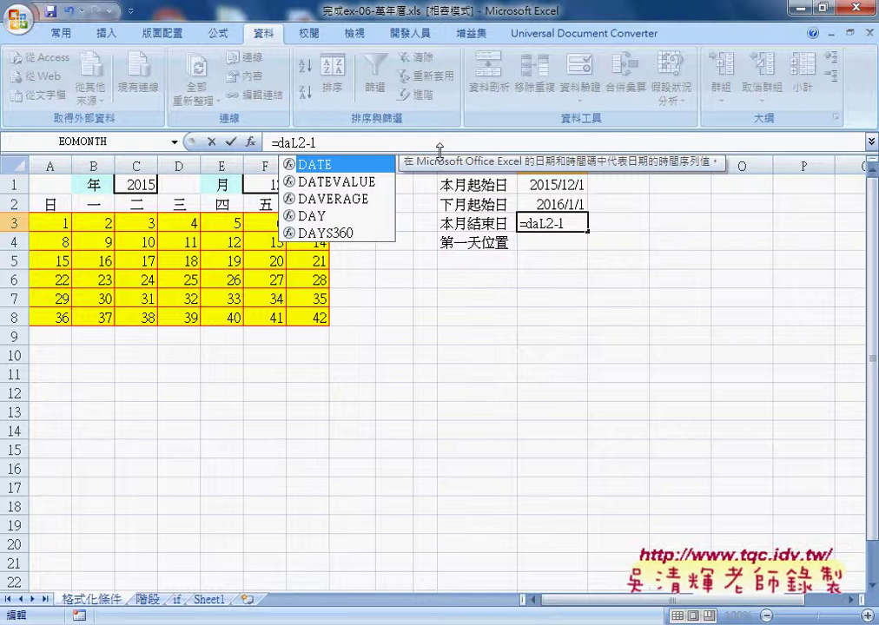
text(y()
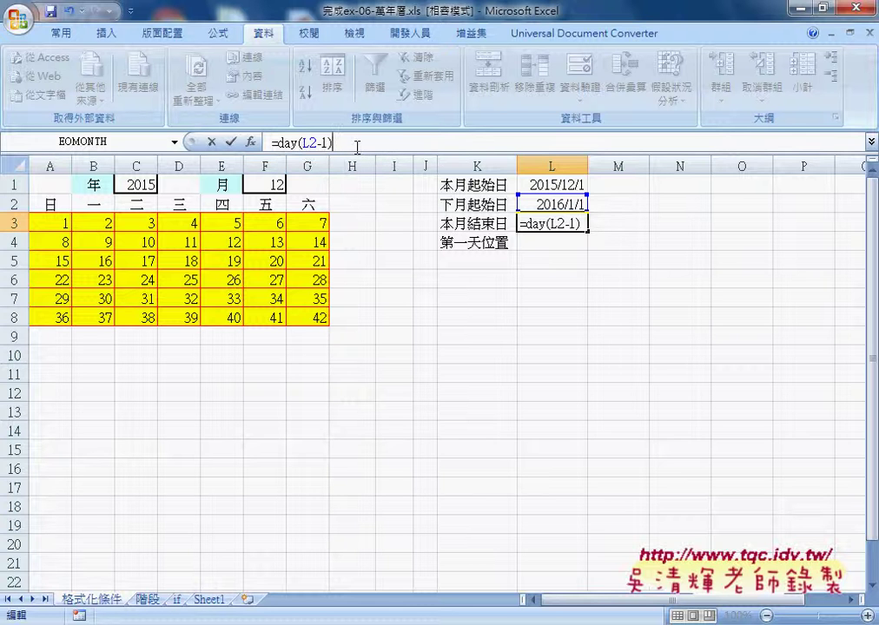
click(229, 142)
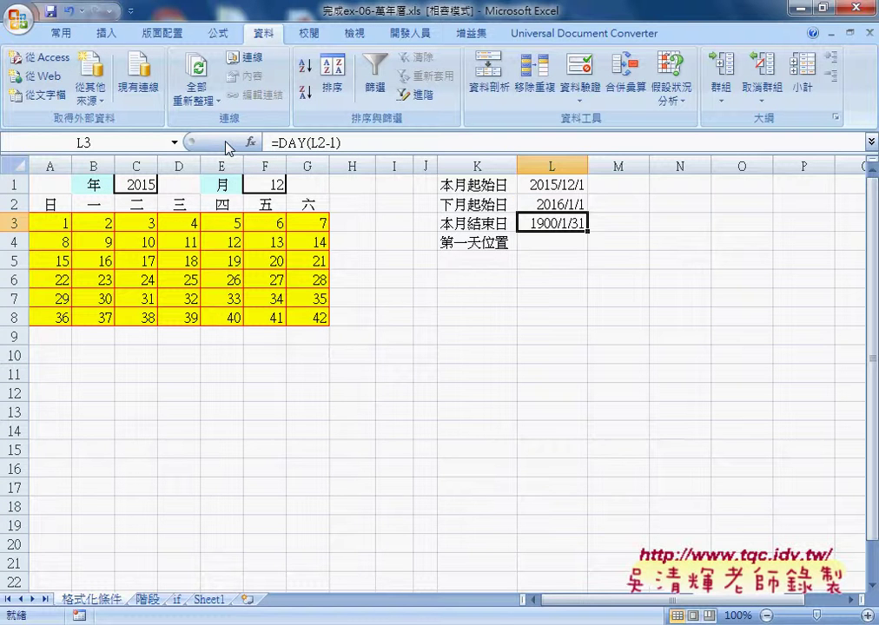
Switch L3 to the 通用格式 (General) format so it shows the day count 31
right_click(554, 225)
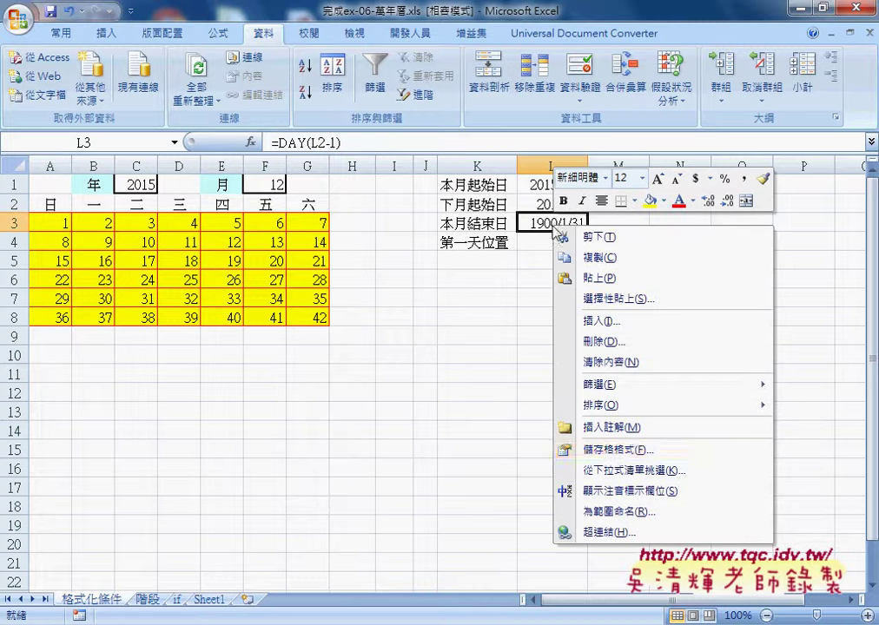
click(612, 450)
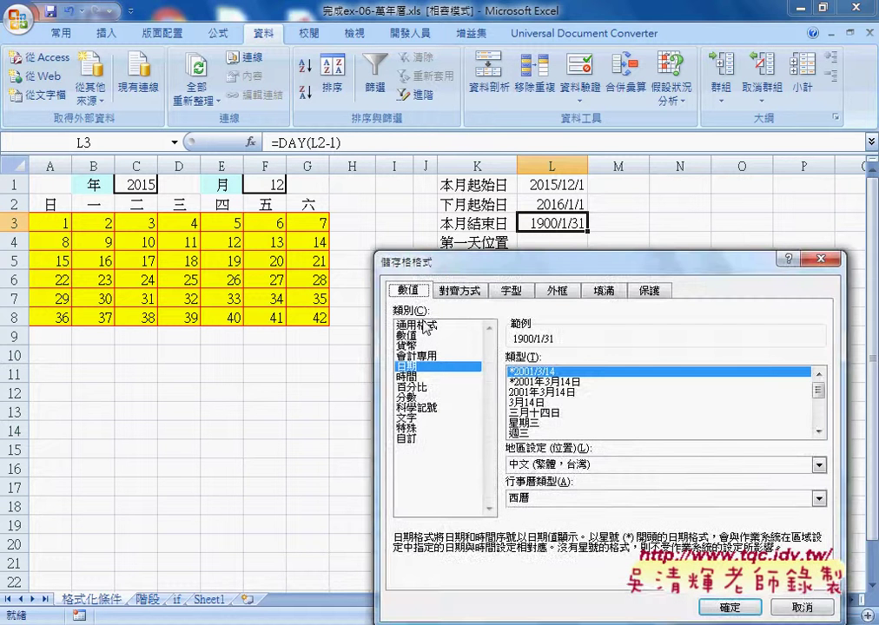
click(426, 325)
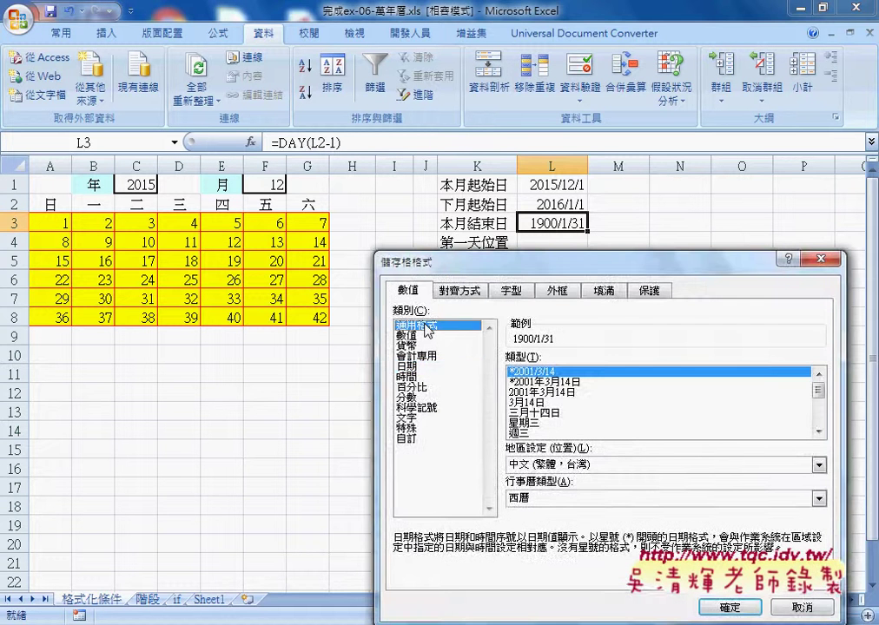
click(729, 607)
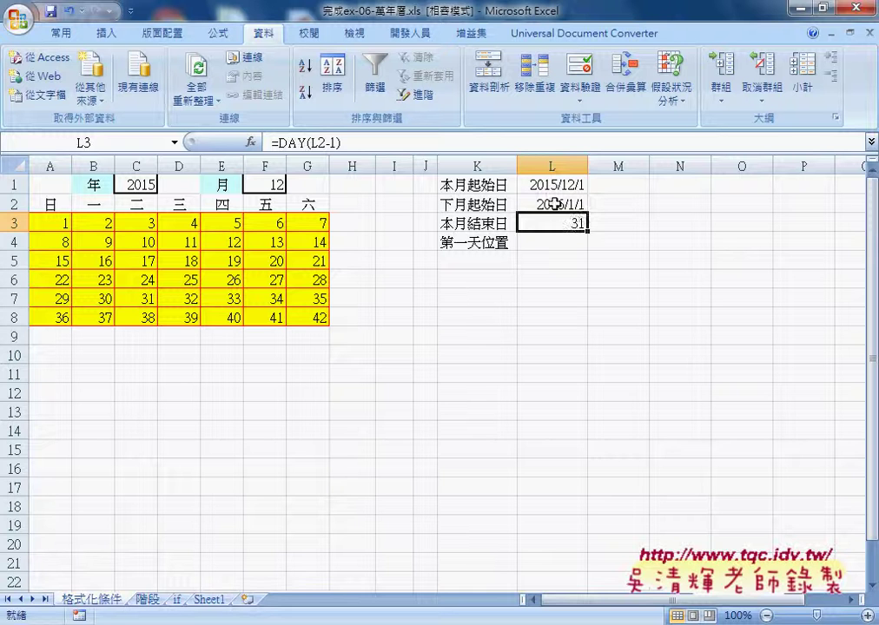
click(555, 205)
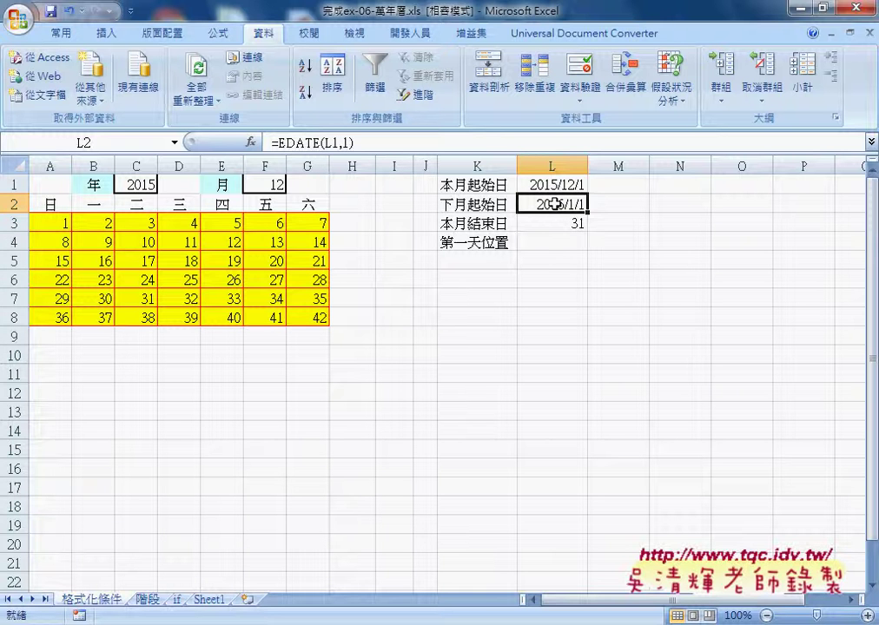
click(563, 222)
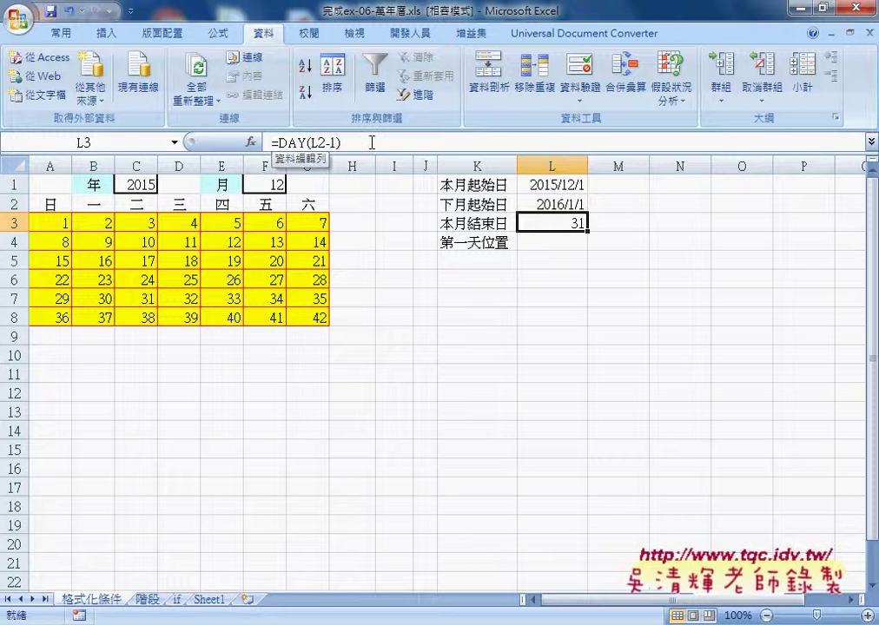
mouse_move(280, 141)
mouse_down()
mouse_move(308, 142)
mouse_move(279, 142)
mouse_up()
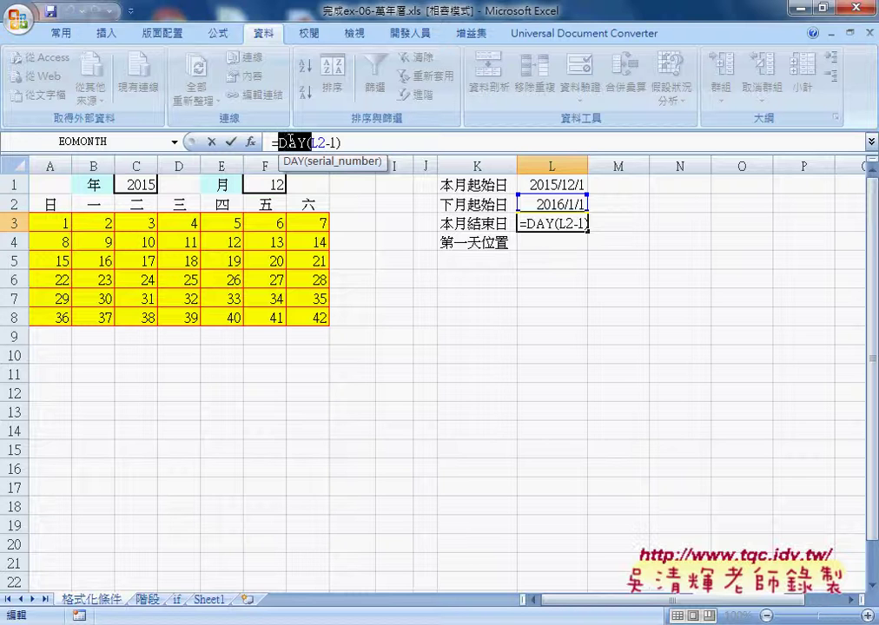
click(231, 142)
click(540, 246)
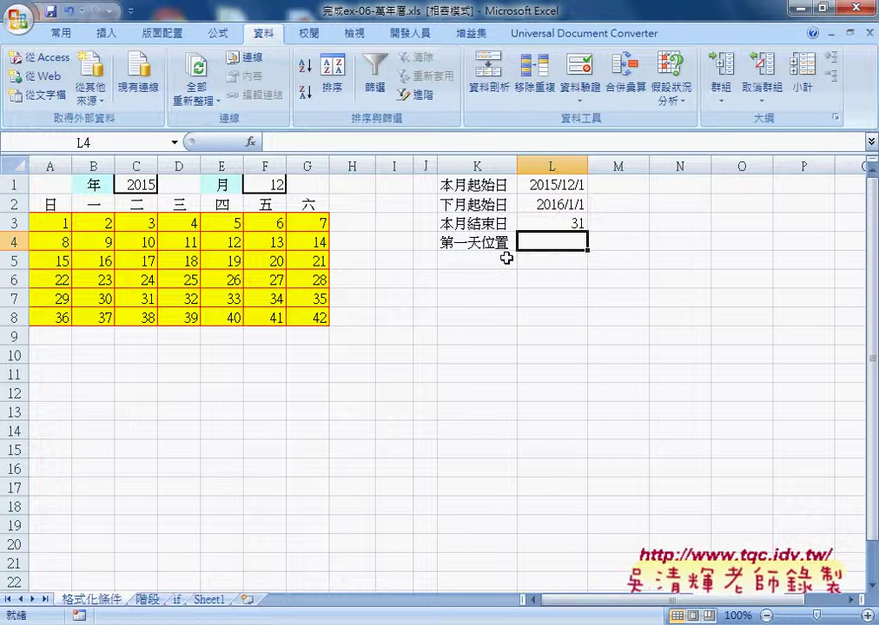
Insert the WEEKDAY function into L4 from the Date & Time function list
click(251, 142)
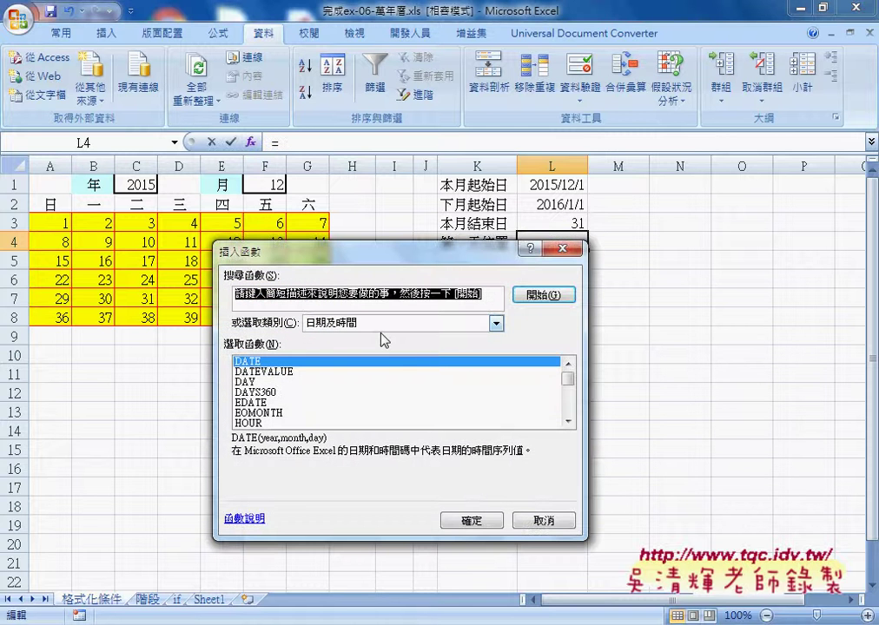
drag(568, 380, 569, 394)
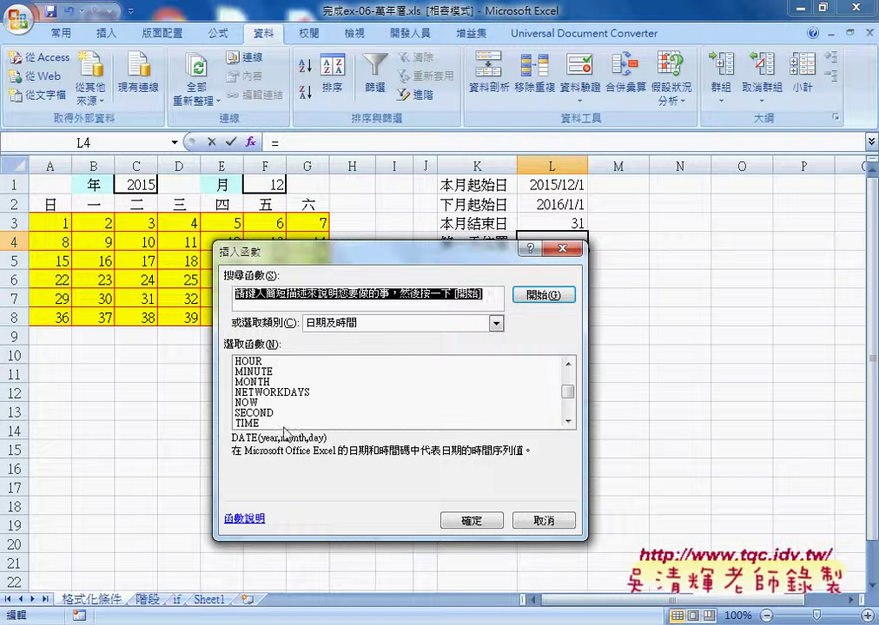
drag(569, 391, 570, 407)
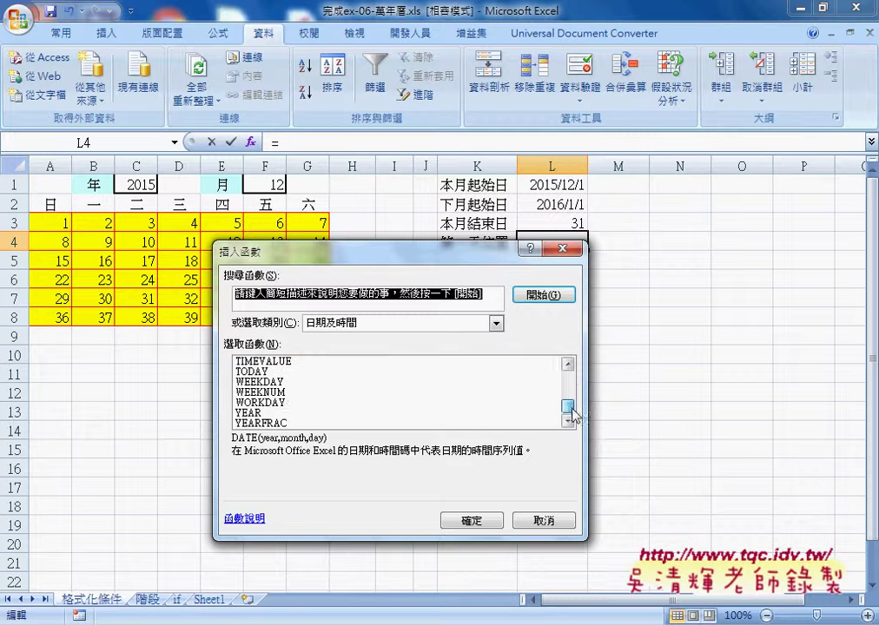
click(272, 390)
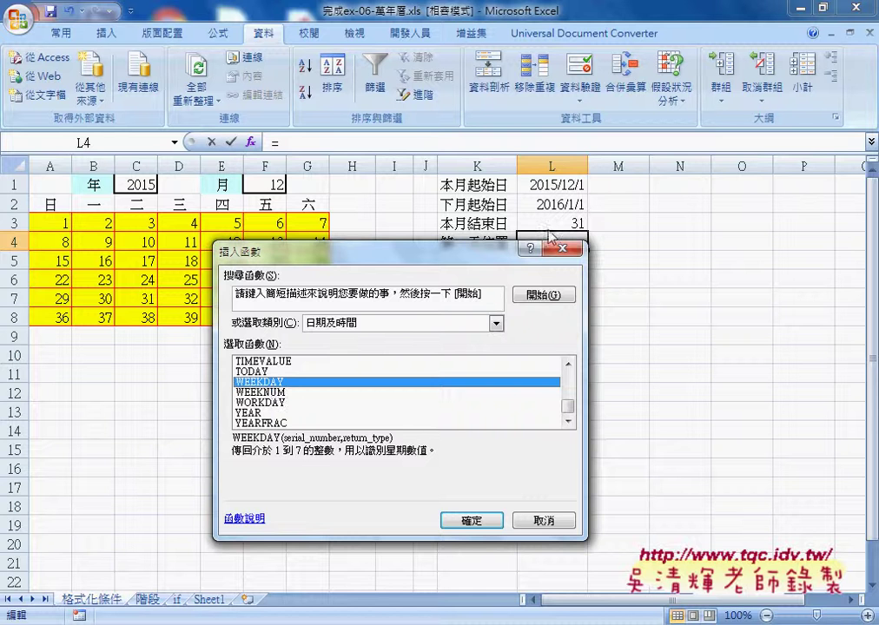
drag(469, 247, 683, 382)
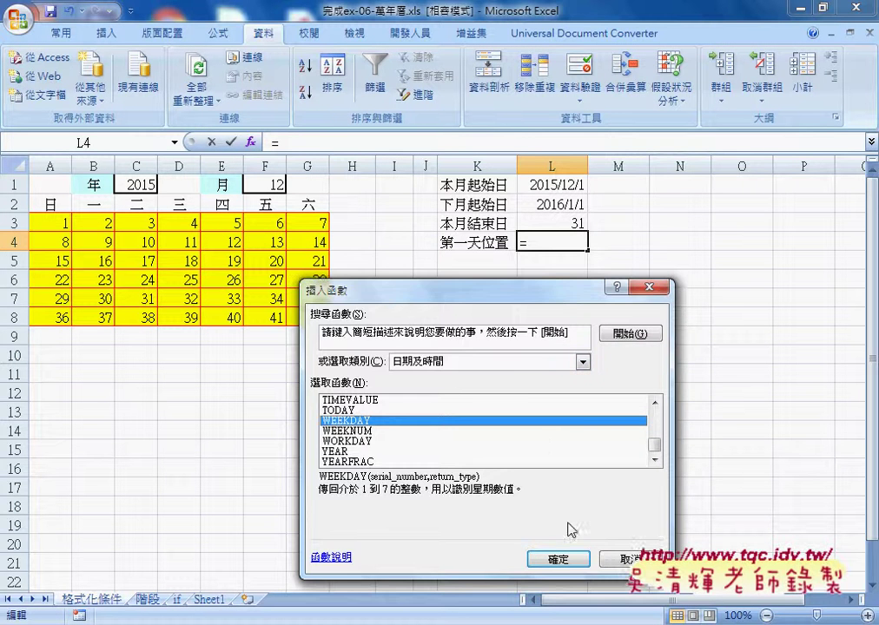
key(Return)
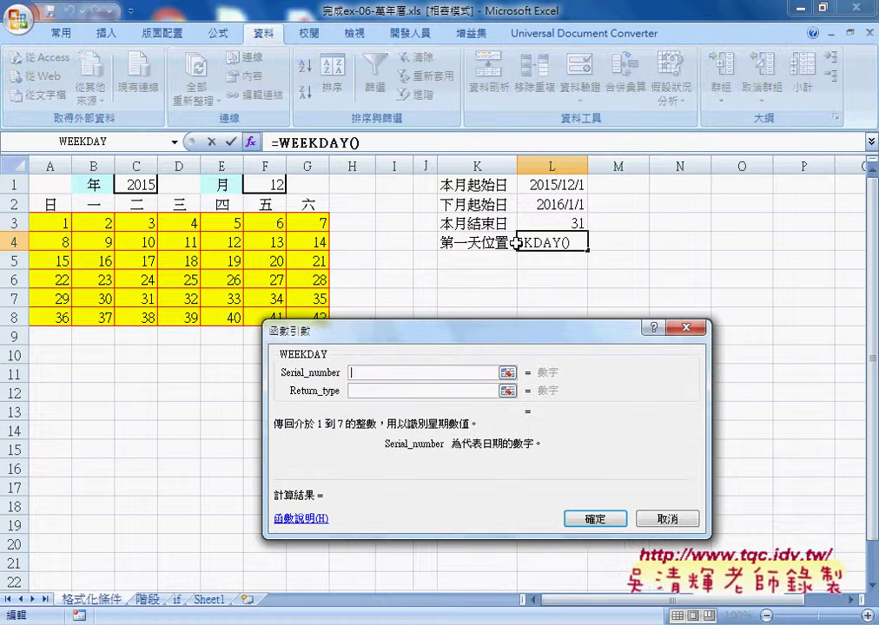
Use L1 as WEEKDAY's serial number, previewing a result of 3
click(566, 185)
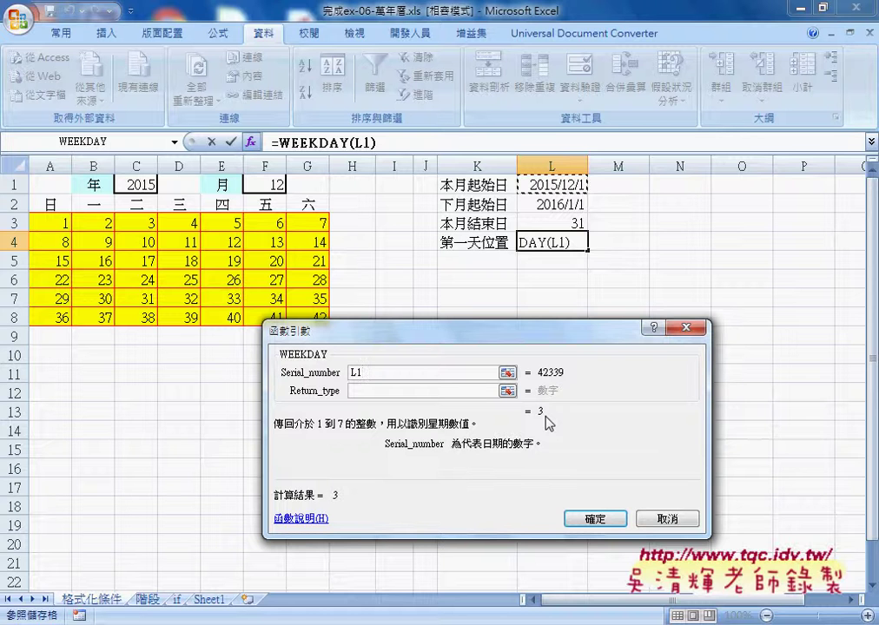
key(ctrl+shift+d)
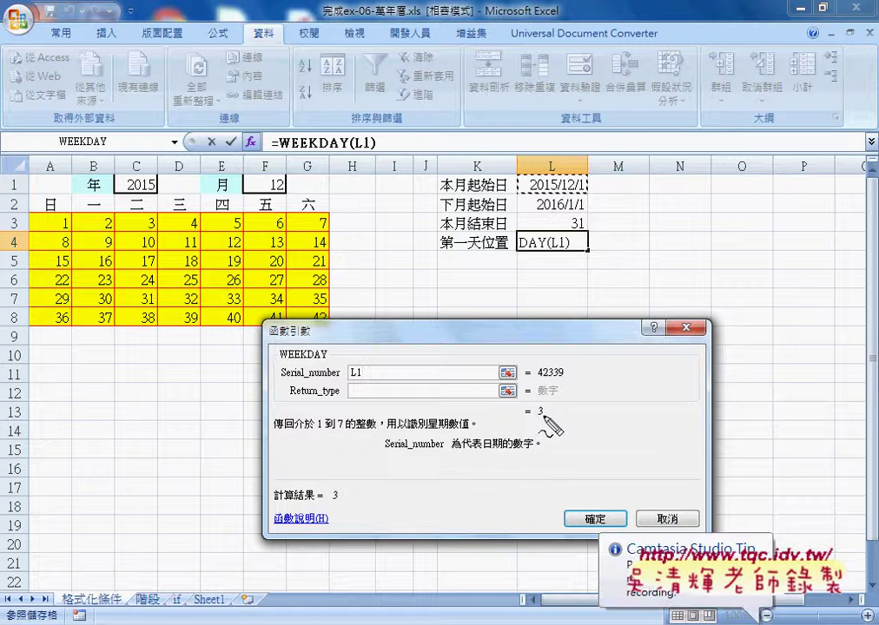
mouse_move(532, 418)
mouse_down()
mouse_move(546, 402)
mouse_move(533, 415)
mouse_up()
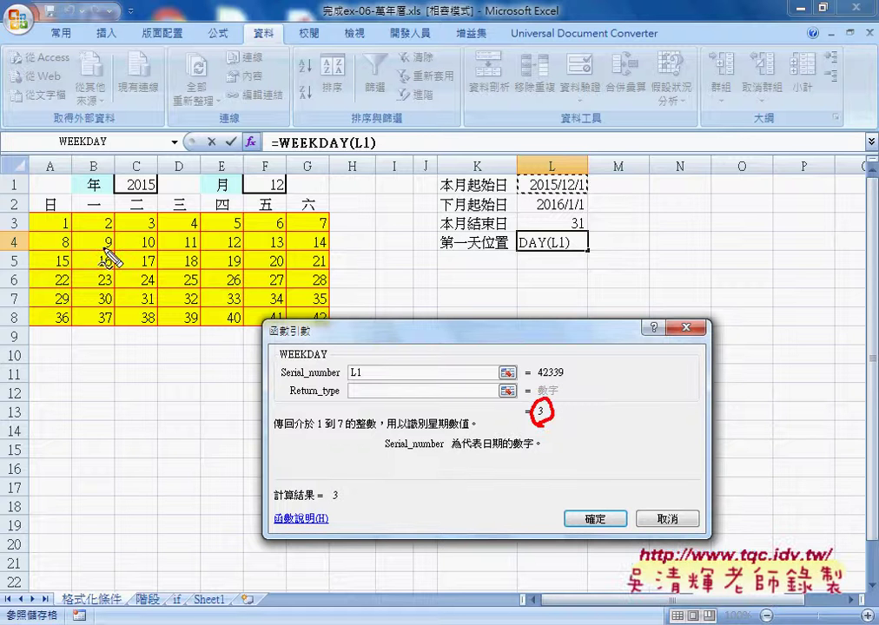
mouse_move(64, 214)
mouse_down()
mouse_move(57, 229)
mouse_move(107, 219)
mouse_move(100, 233)
mouse_up()
mouse_move(149, 213)
mouse_down()
mouse_move(140, 231)
mouse_move(153, 234)
mouse_up()
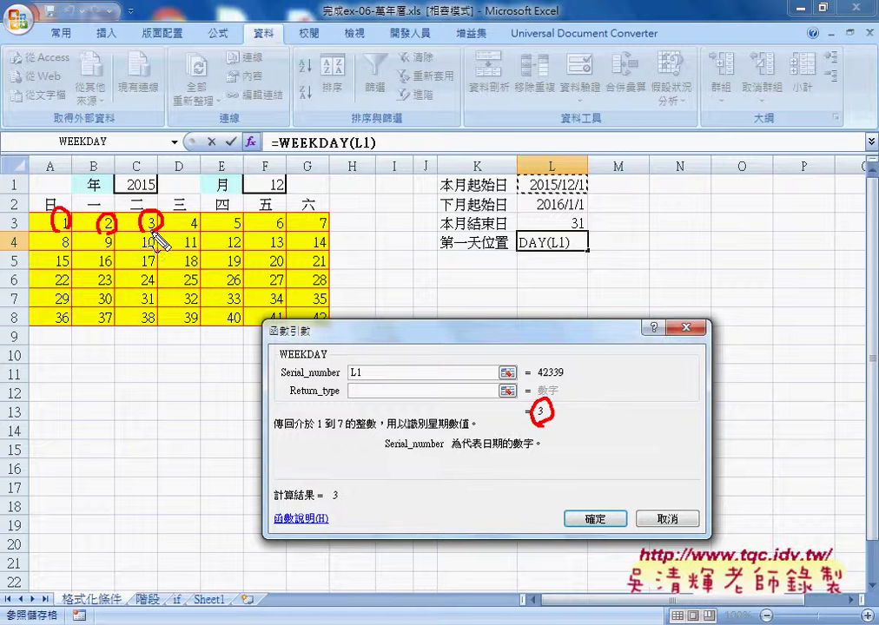
mouse_move(127, 136)
mouse_down()
mouse_move(153, 185)
mouse_move(160, 171)
mouse_up()
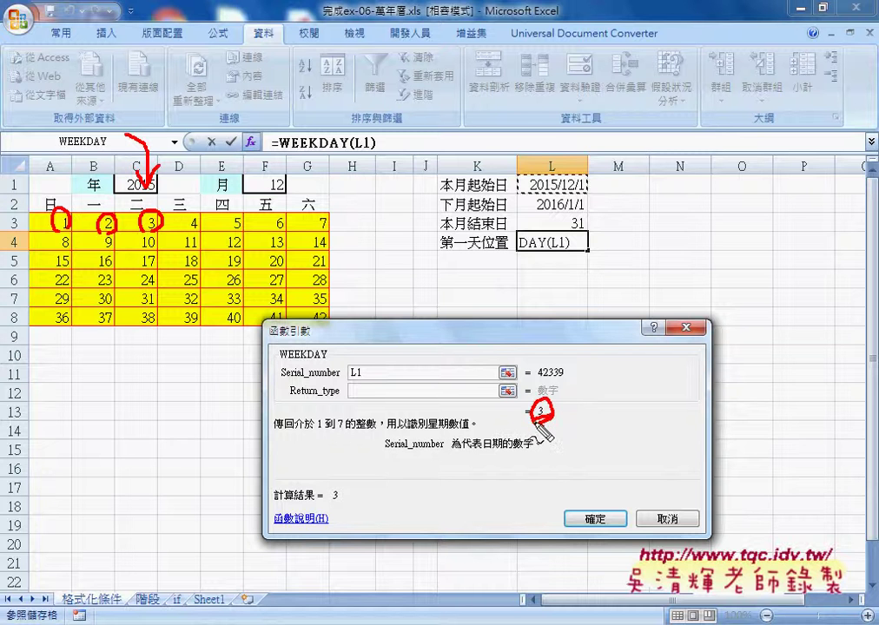
drag(536, 443, 559, 437)
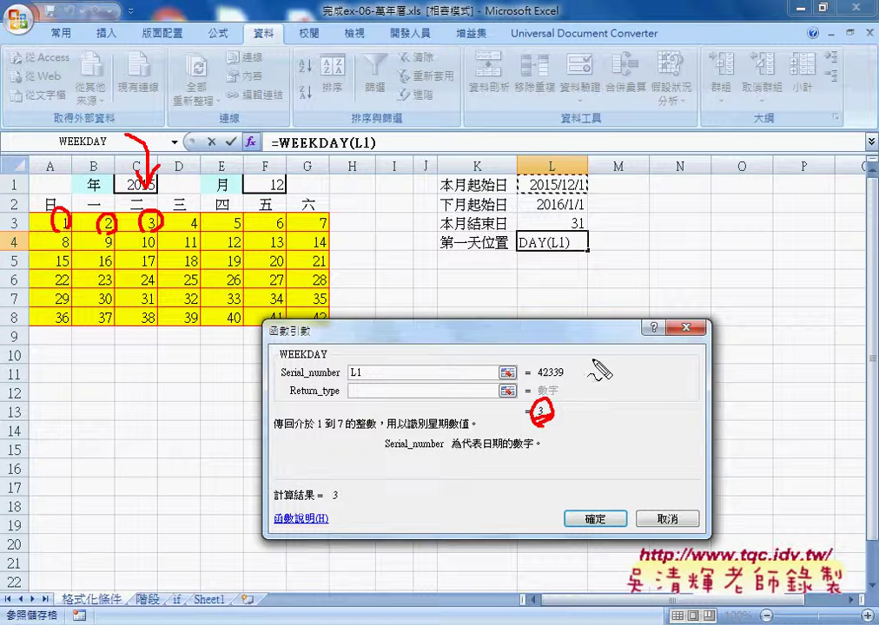
mouse_move(594, 352)
mouse_down()
mouse_move(594, 379)
mouse_move(613, 379)
mouse_move(611, 365)
mouse_move(613, 381)
mouse_up()
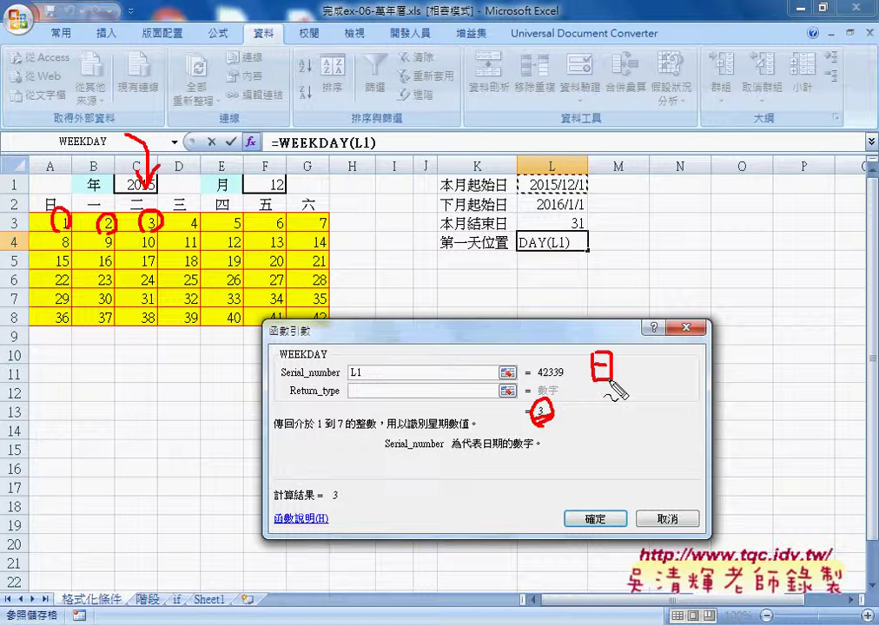
drag(50, 217, 62, 211)
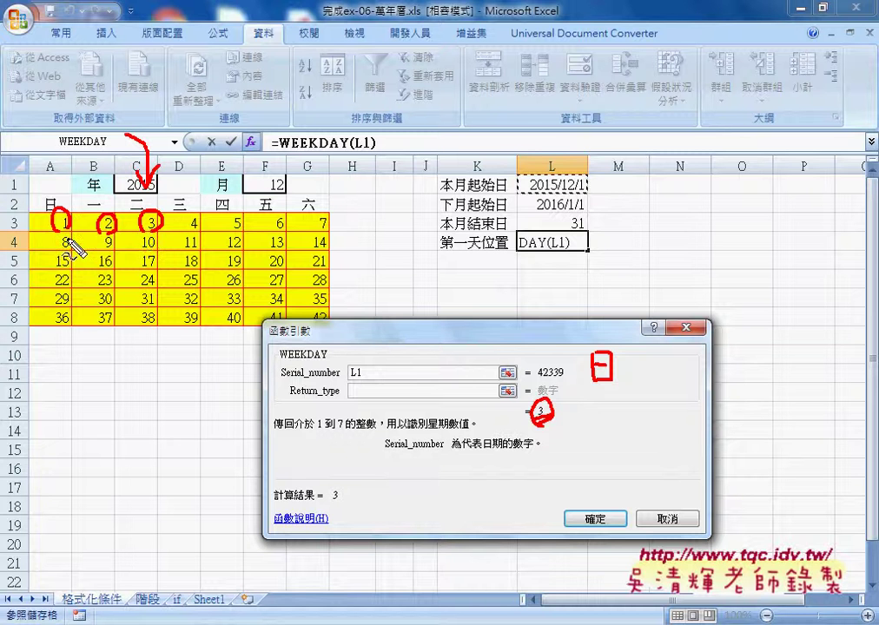
mouse_move(63, 236)
mouse_down()
mouse_move(146, 237)
mouse_move(138, 244)
mouse_up()
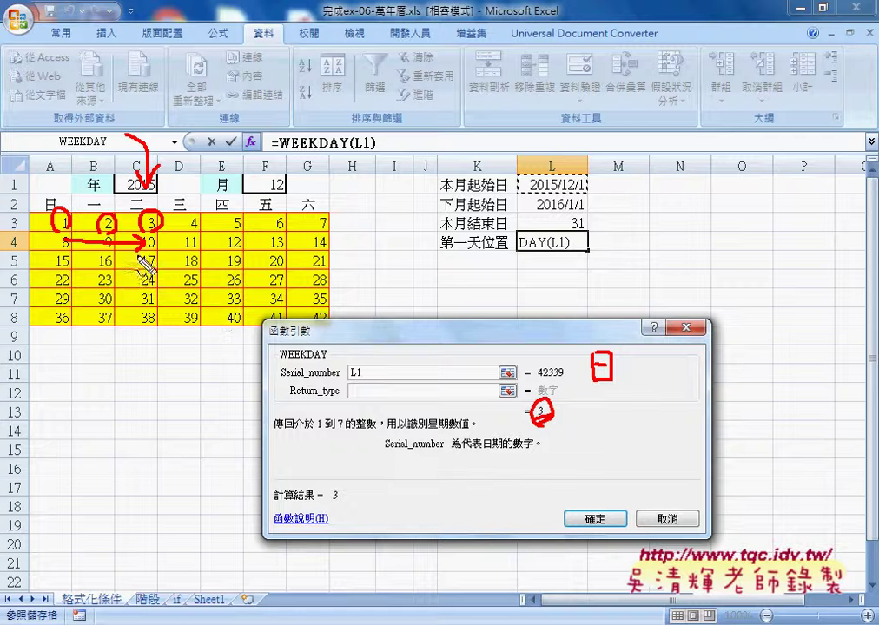
drag(46, 172, 47, 186)
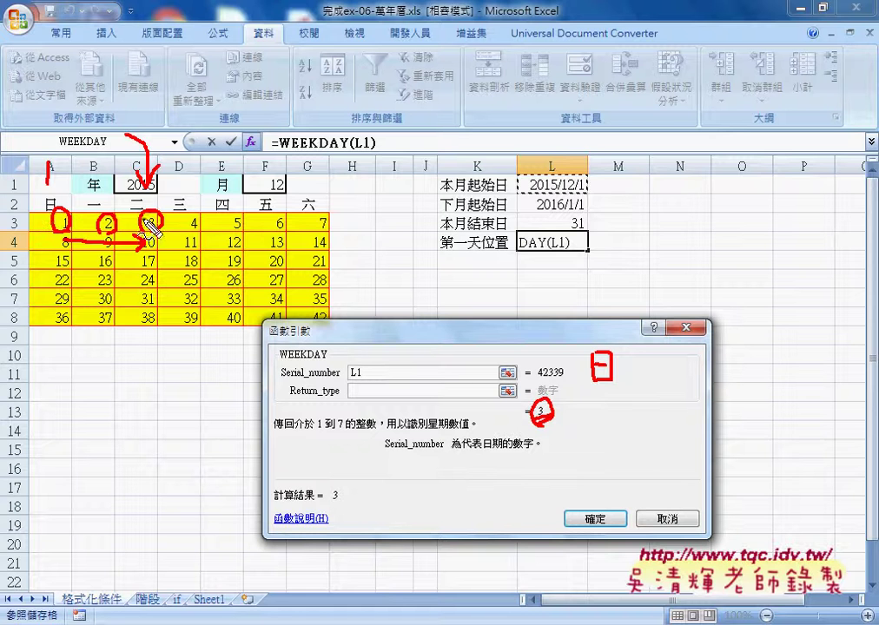
drag(149, 216, 145, 217)
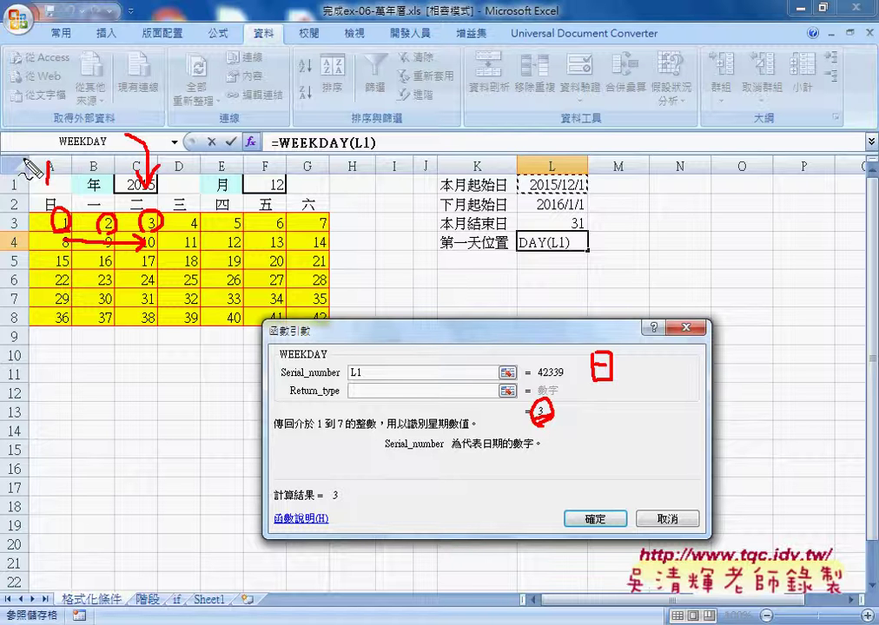
key(Escape)
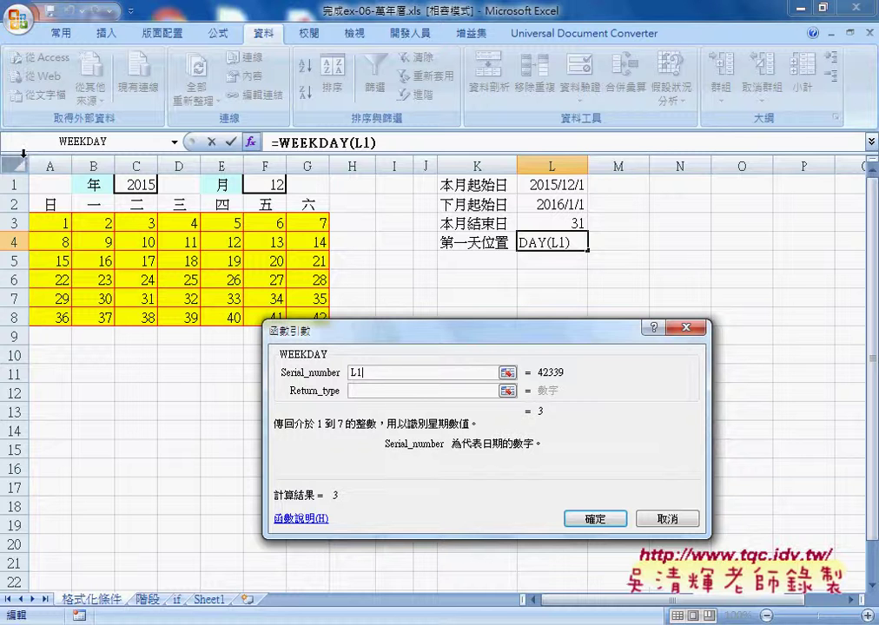
Commit the WEEKDAY formula so L4 shows 3, then check L2's next-month start
click(595, 520)
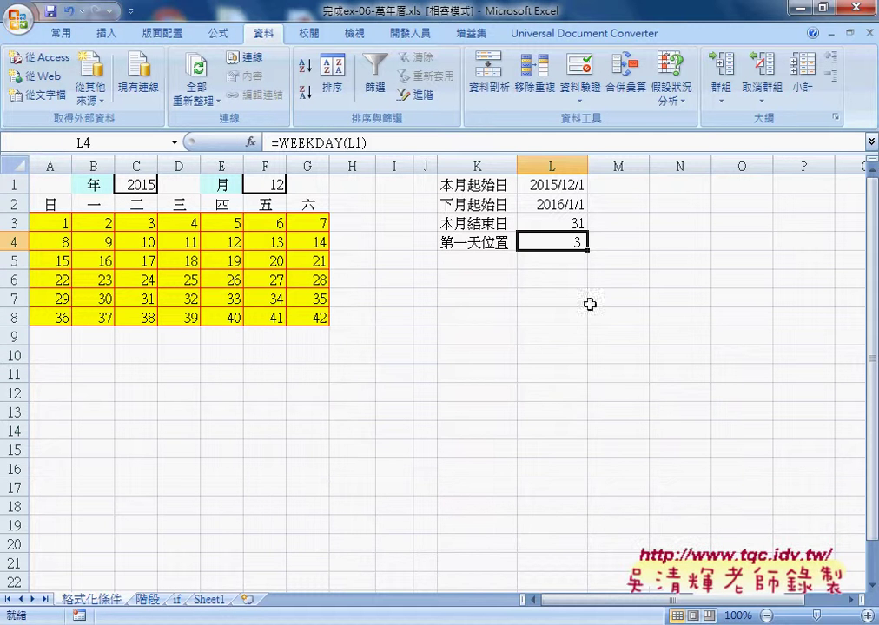
drag(565, 185, 569, 235)
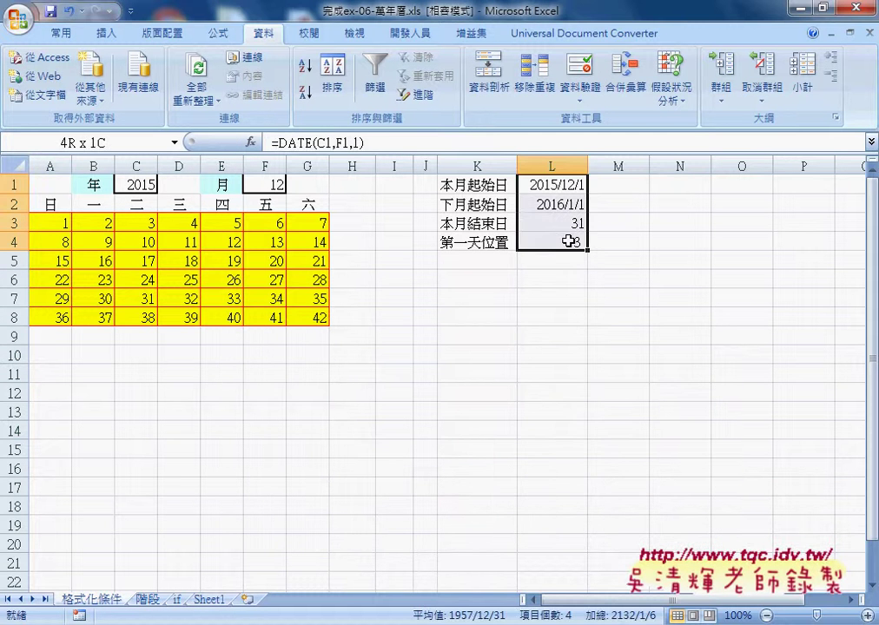
click(541, 204)
drag(482, 204, 543, 205)
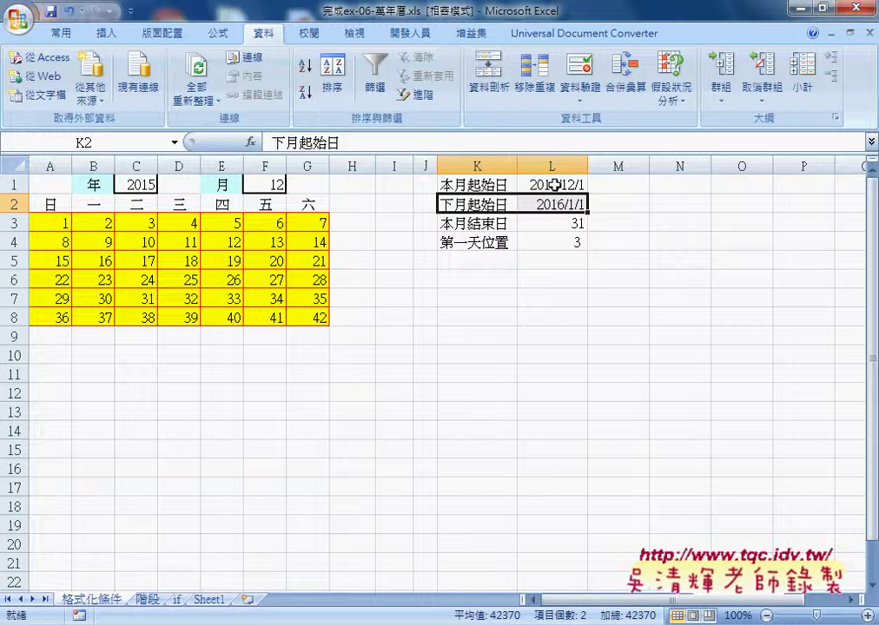
Review the helper formulas in L1, L3 and L4, ending with L3:L4 selected
click(553, 185)
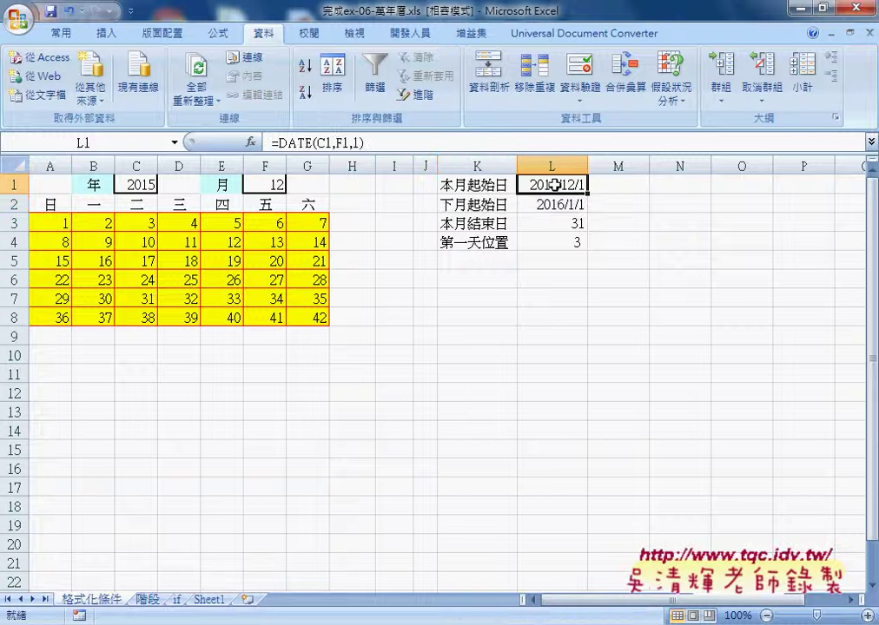
click(564, 224)
click(544, 243)
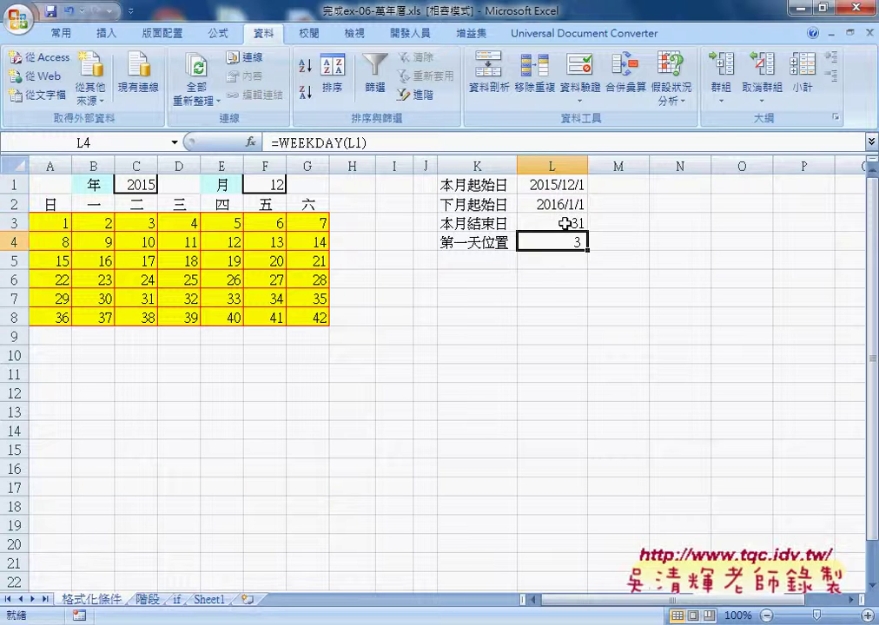
drag(565, 224, 564, 237)
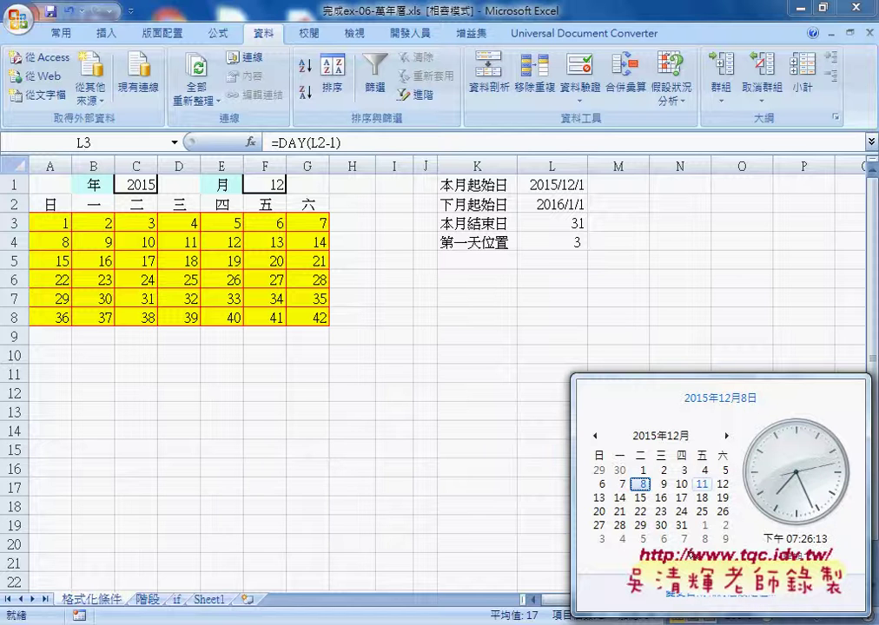
mouse_move(619, 554)
mouse_down()
mouse_move(591, 445)
mouse_move(799, 453)
mouse_move(591, 463)
mouse_move(357, 314)
mouse_move(400, 305)
mouse_up()
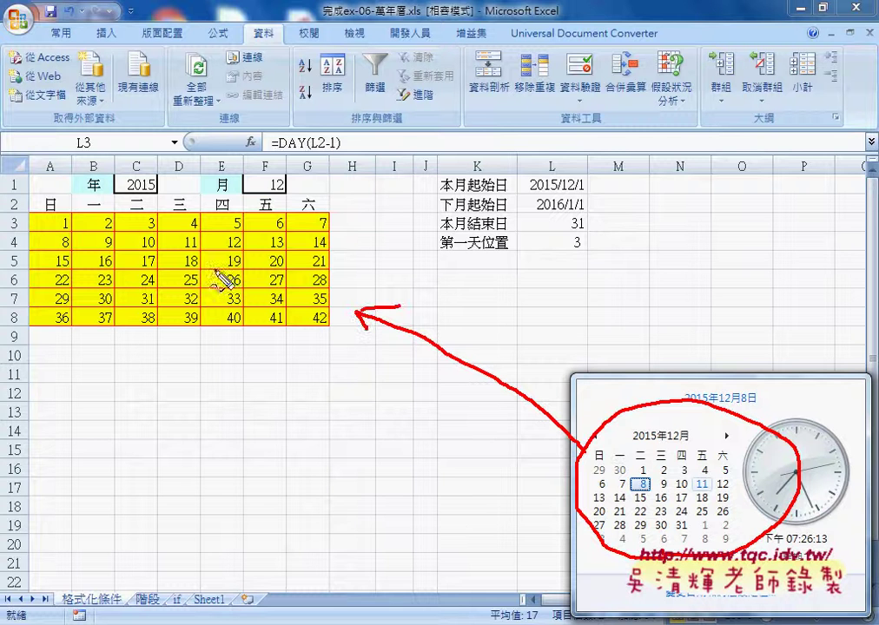
drag(59, 227, 74, 219)
mouse_move(78, 223)
mouse_down()
mouse_move(122, 217)
mouse_move(137, 226)
mouse_up()
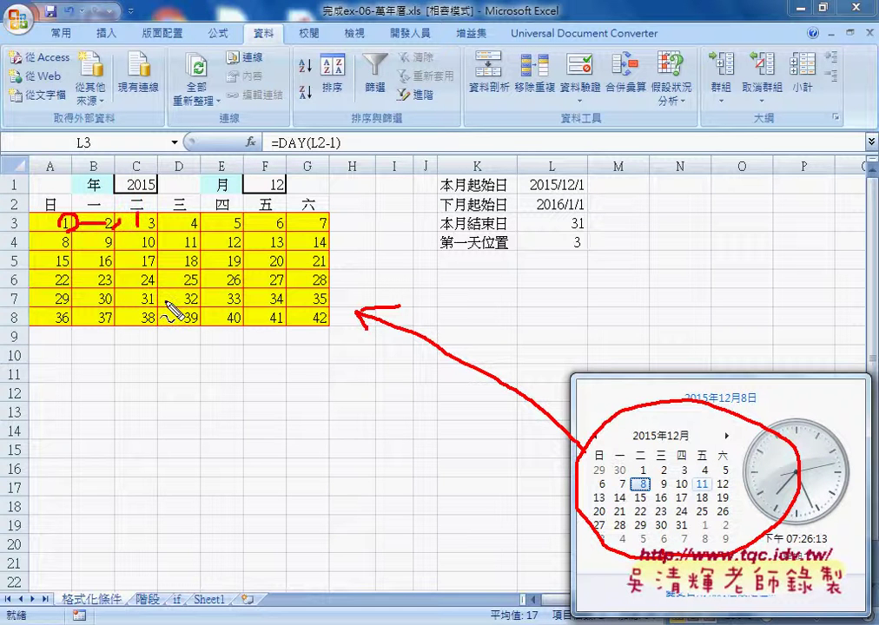
drag(178, 298, 311, 298)
drag(44, 318, 311, 318)
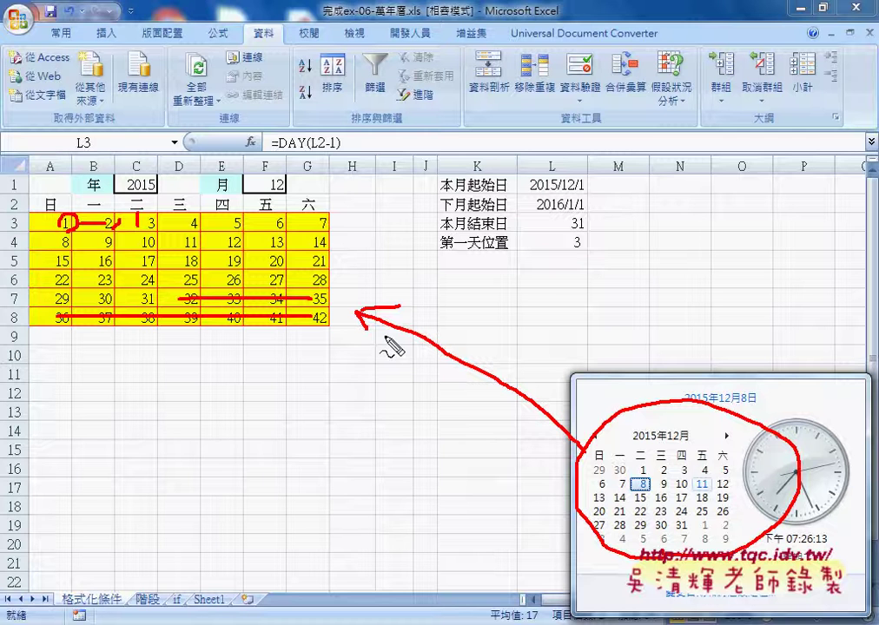
drag(578, 260, 610, 228)
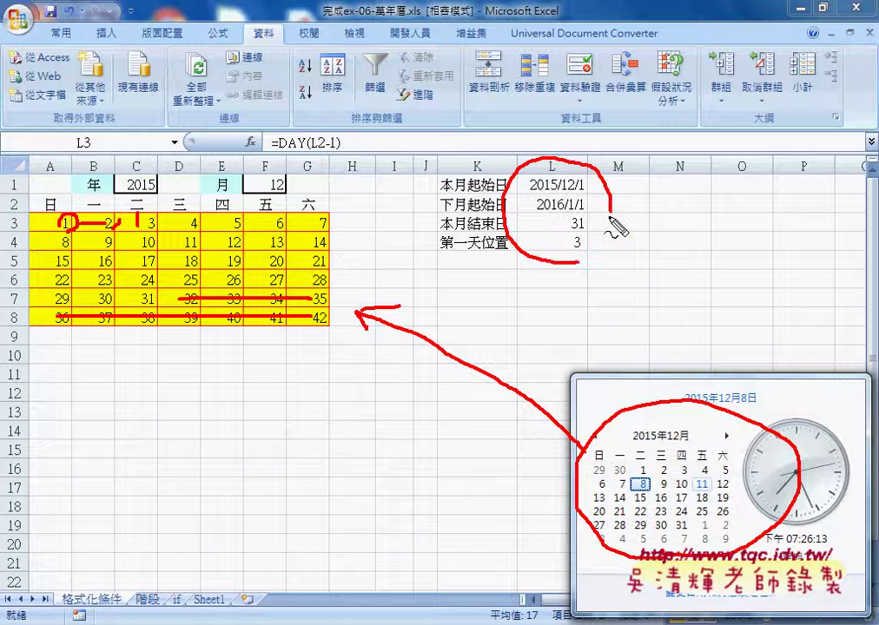
mouse_move(383, 122)
mouse_down()
mouse_move(443, 113)
mouse_move(566, 161)
mouse_up()
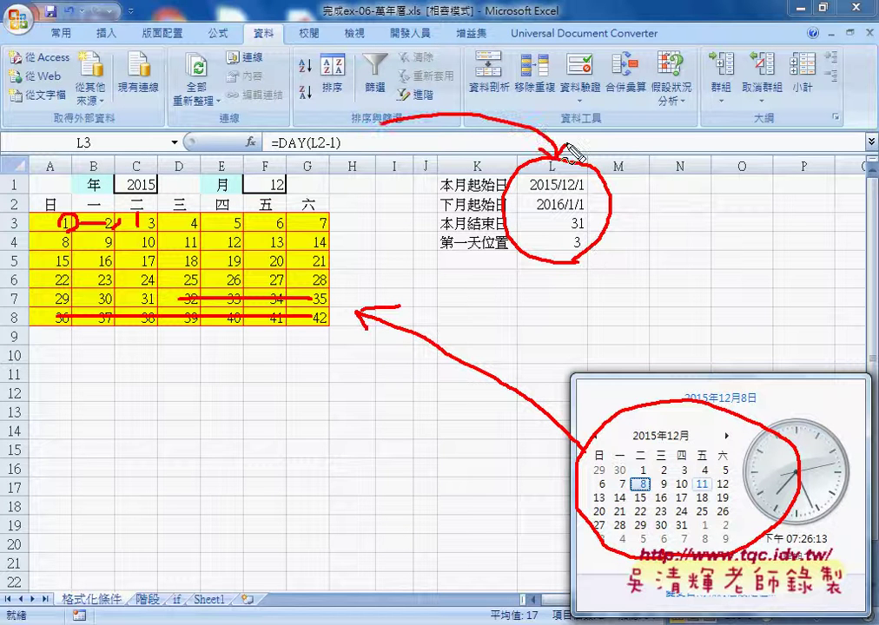